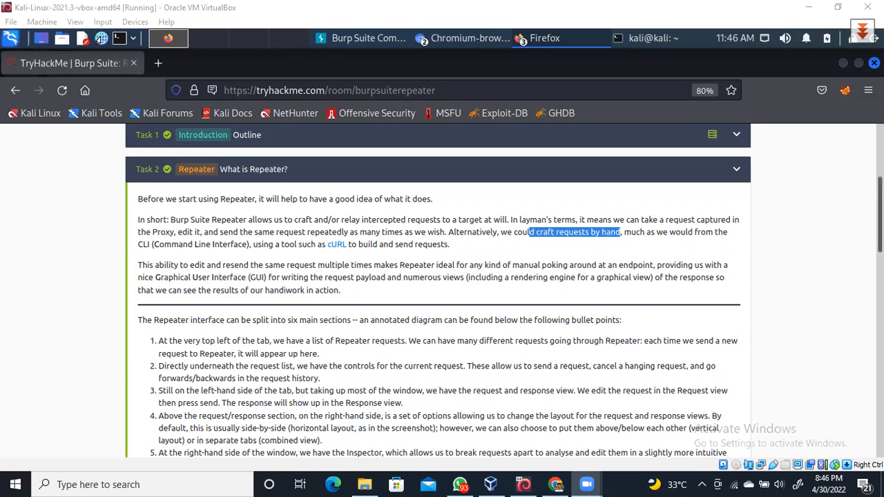
# Switch to Burp Suite and go one entry back and one forward in the demo.testfire.net request's Repeater history.
pyautogui.click(880, 214)
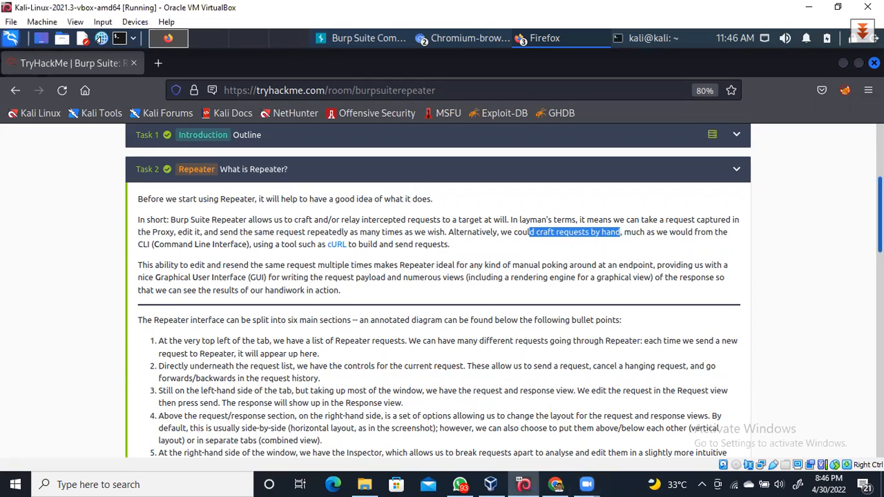
pyautogui.moveTo(880, 214); pyautogui.dragTo(880, 245)
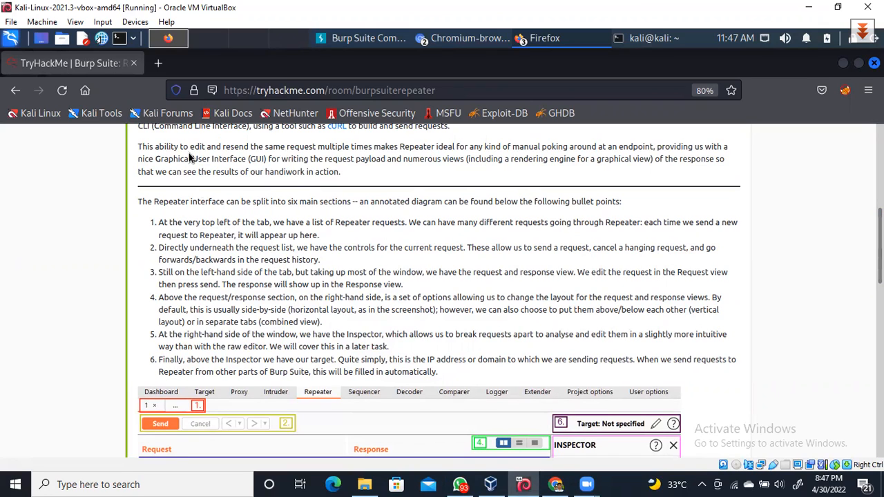
pyautogui.click(360, 39)
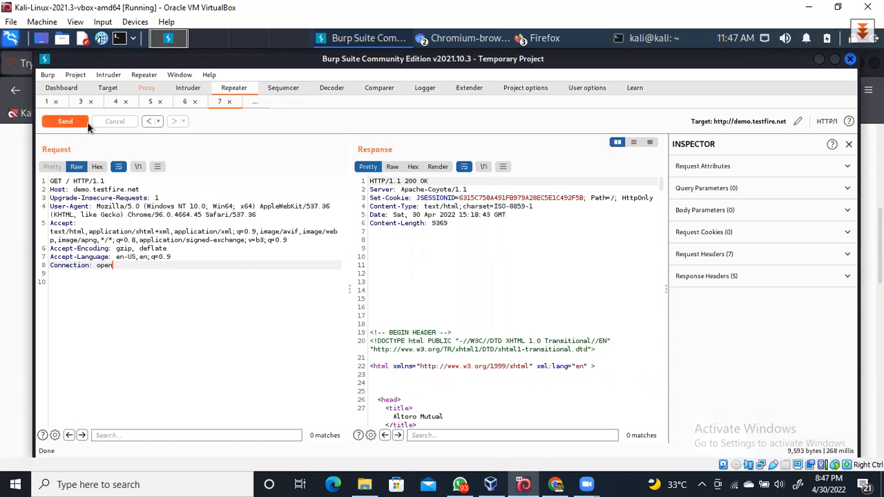
pyautogui.click(150, 121)
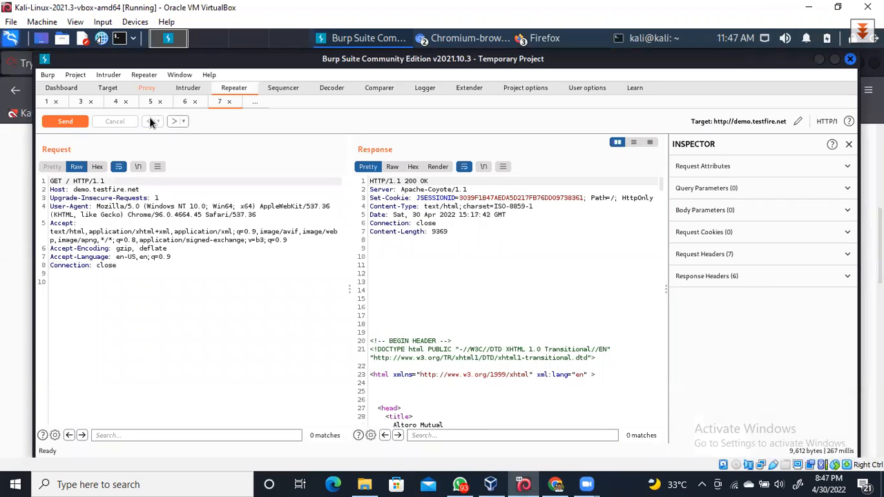
pyautogui.click(175, 121)
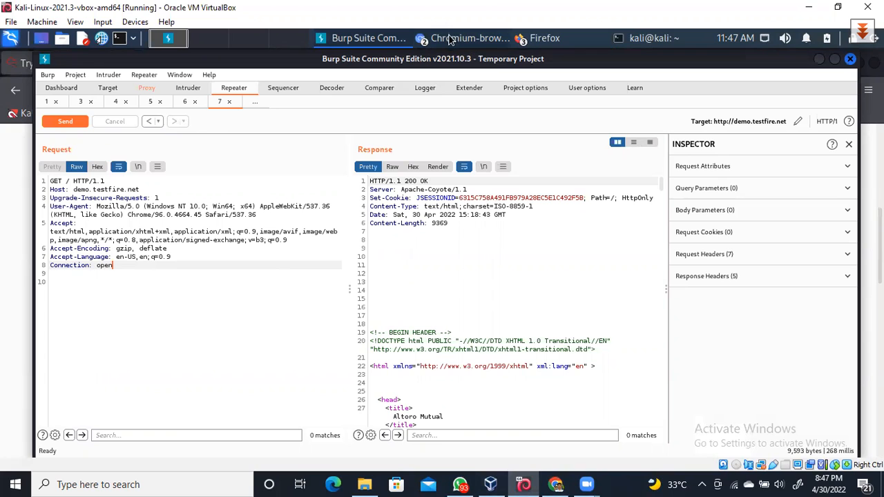
# Review the TryHackMe Repeater interface notes, return to Burp Suite and select the Host value demo.testfire.net in the request.
pyautogui.click(561, 40)
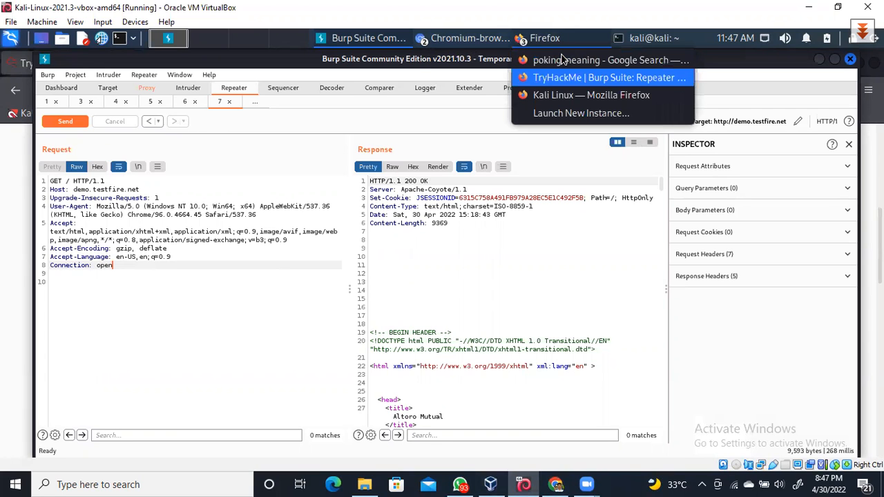
pyautogui.click(573, 78)
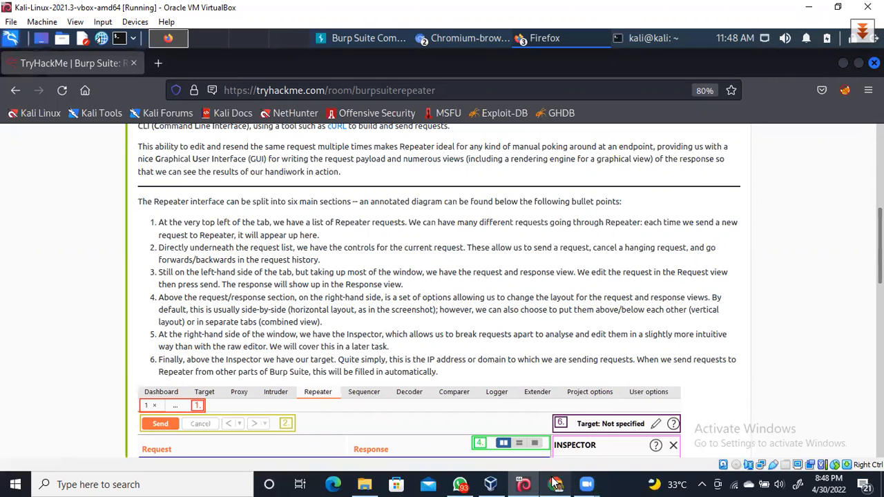
pyautogui.click(425, 41)
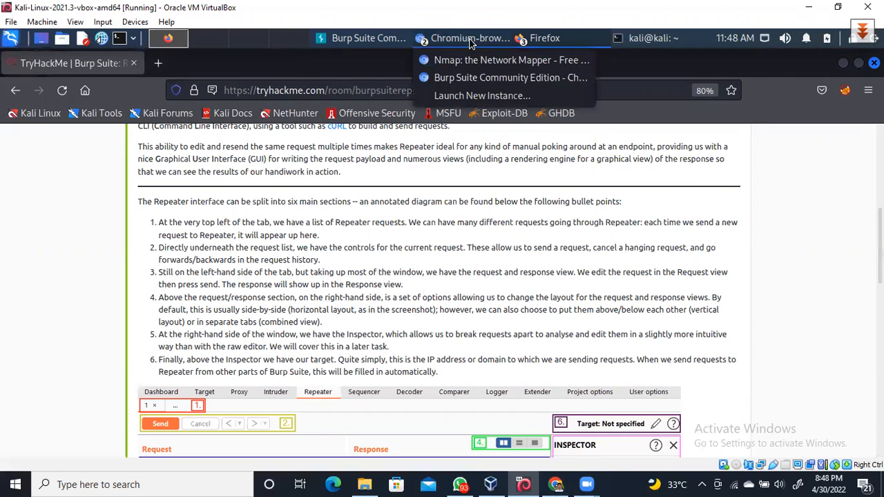
pyautogui.click(373, 39)
pyautogui.click(374, 38)
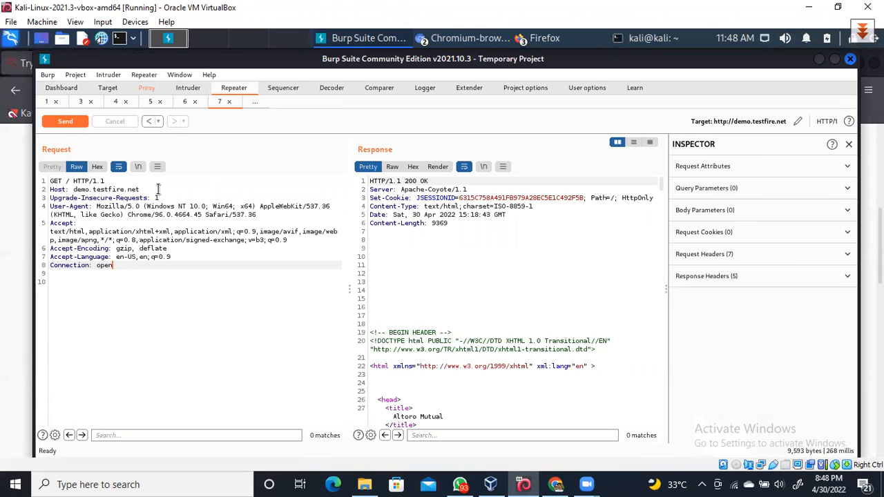
pyautogui.moveTo(140, 189); pyautogui.dragTo(72, 189)
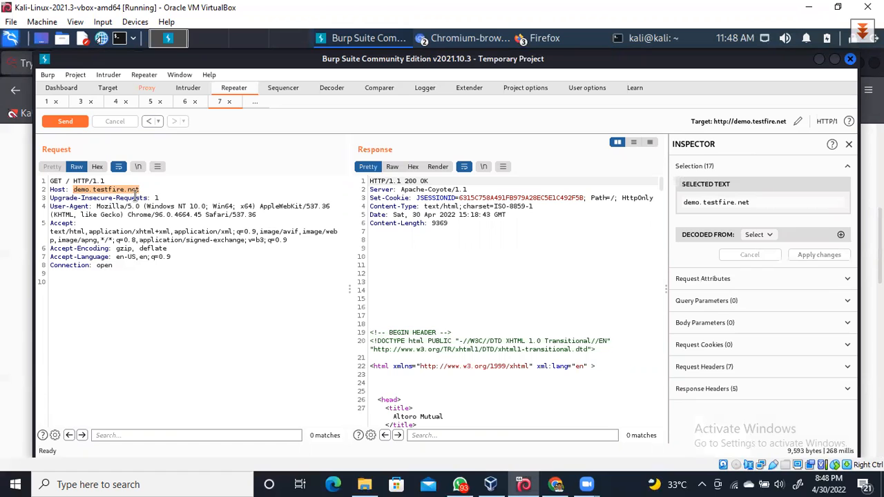
# Open Repeater request 5, compare the vertical and combined layouts, and show its response in the combined view.
pyautogui.click(152, 102)
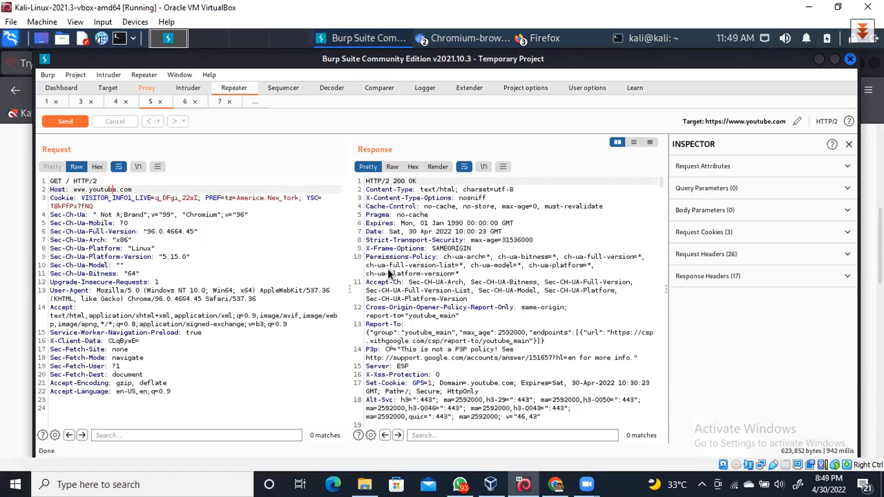
pyautogui.click(634, 143)
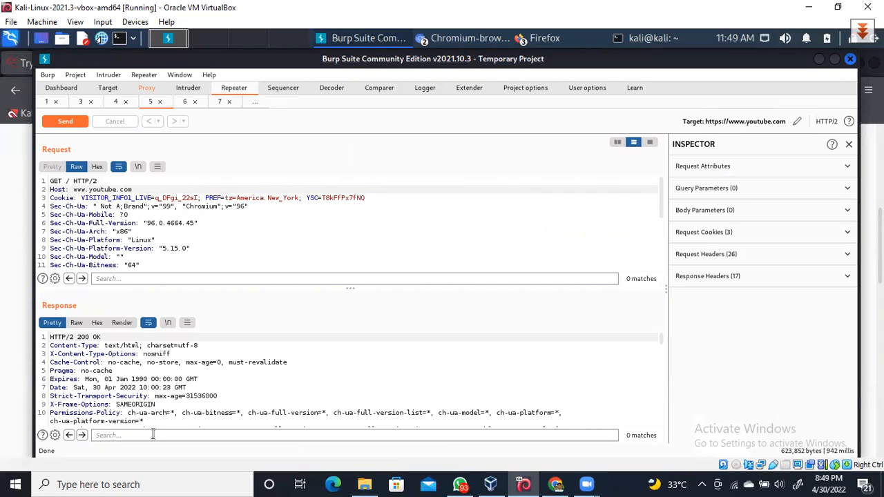
pyautogui.click(651, 143)
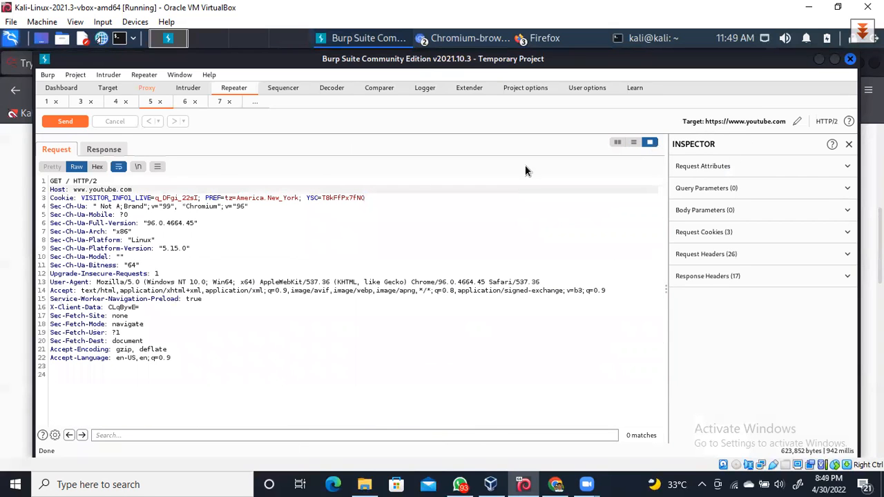
pyautogui.click(105, 151)
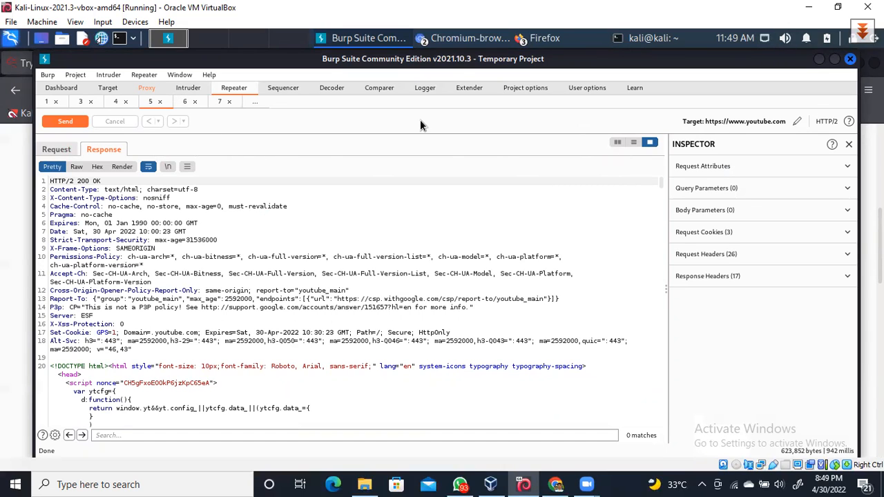
# Return to the TryHackMe Repeater page in Firefox and highlight "our target" in the sixth interface point.
pyautogui.click(563, 41)
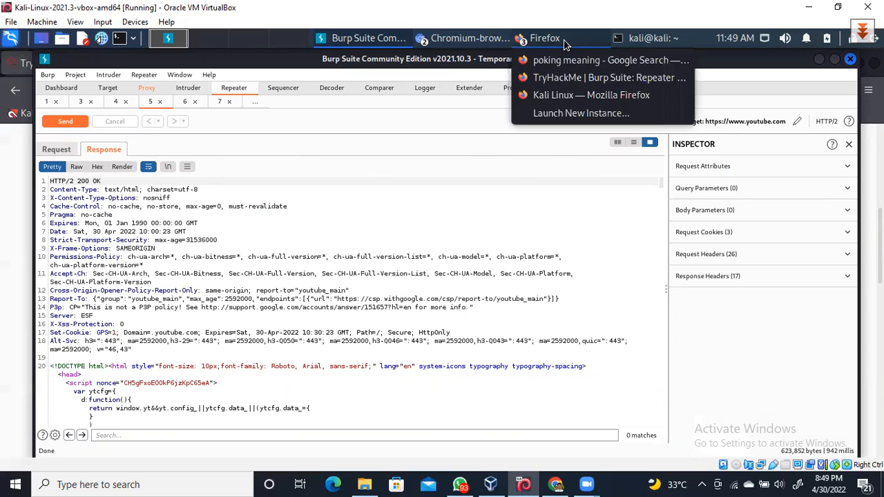
pyautogui.click(567, 78)
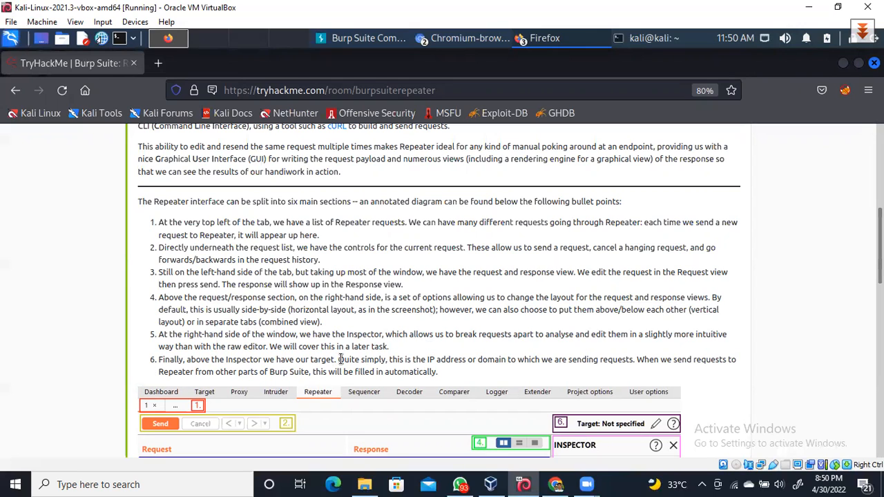
pyautogui.moveTo(338, 359); pyautogui.dragTo(294, 359)
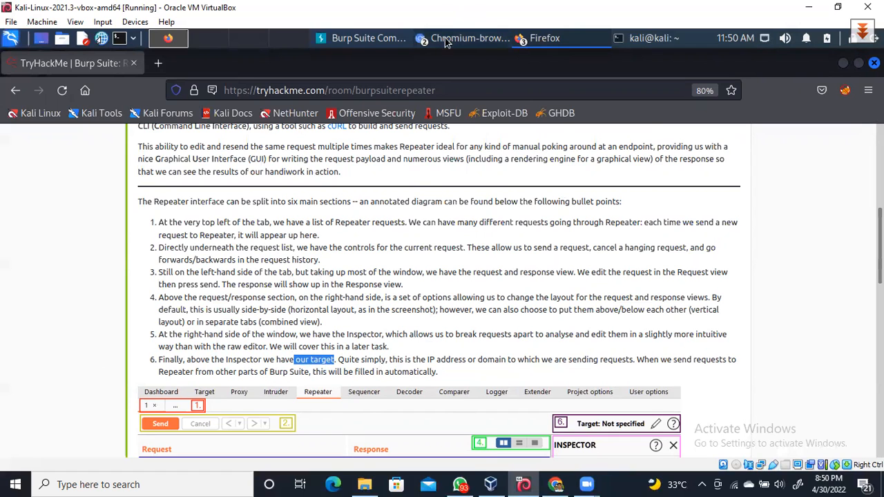
pyautogui.click(362, 40)
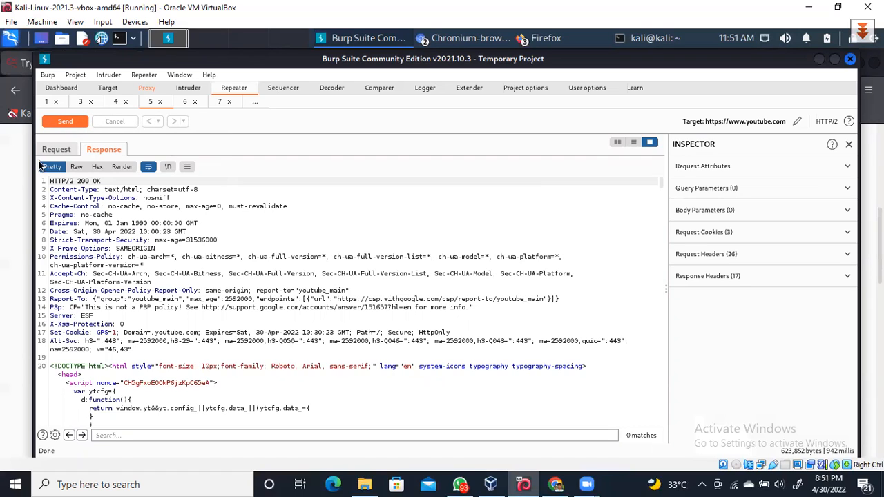
pyautogui.click(618, 143)
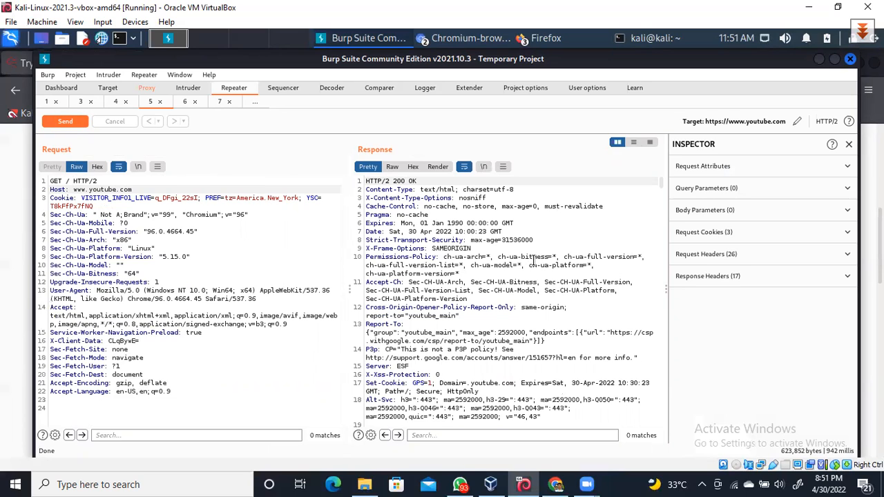
pyautogui.click(118, 189)
pyautogui.press('Left')
pyautogui.write('l')
pyautogui.click(65, 121)
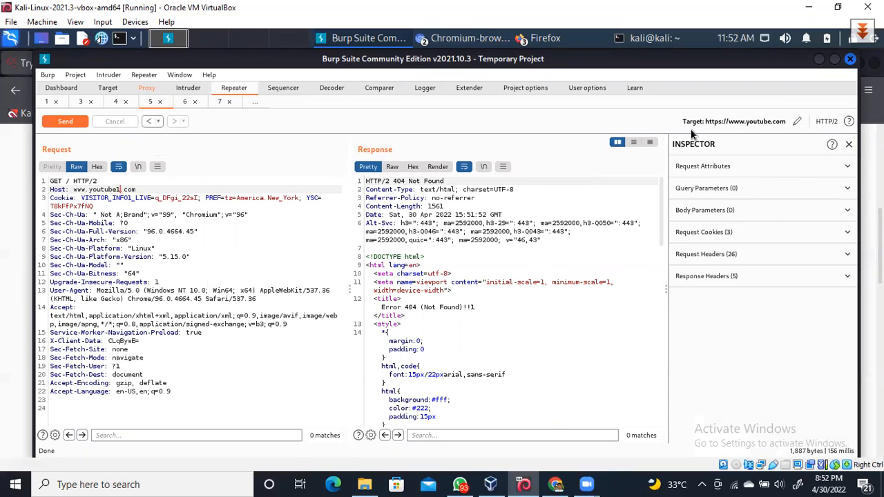
# Open Repeater request 7, select part of its User-Agent value, and expand the Inspector's Query Parameters and Request Attributes.
pyautogui.click(220, 101)
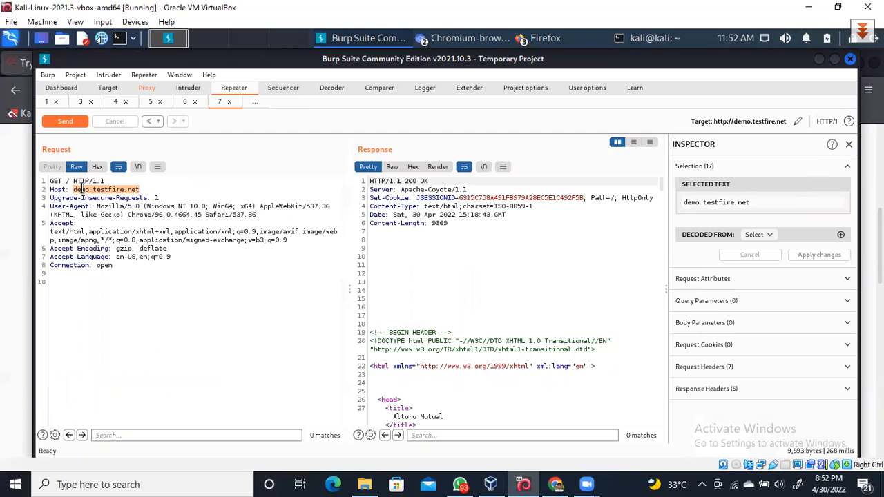
pyautogui.click(144, 207)
pyautogui.moveTo(206, 206); pyautogui.dragTo(313, 203)
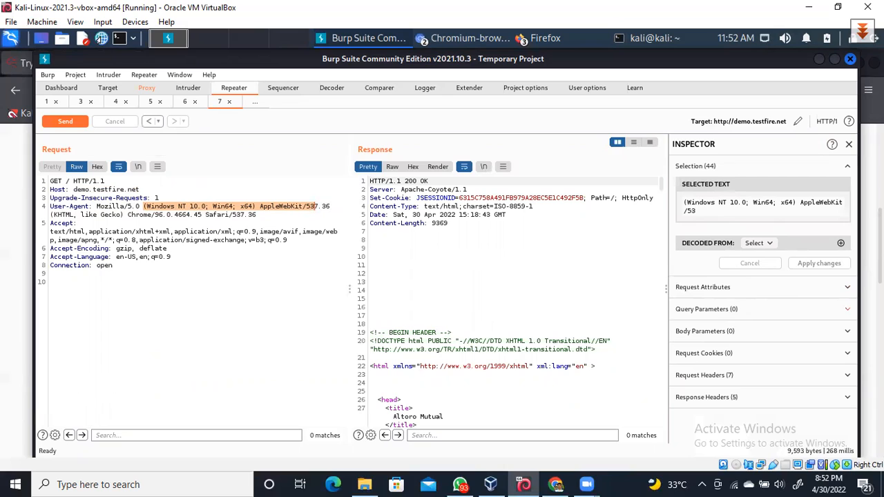
pyautogui.click(847, 308)
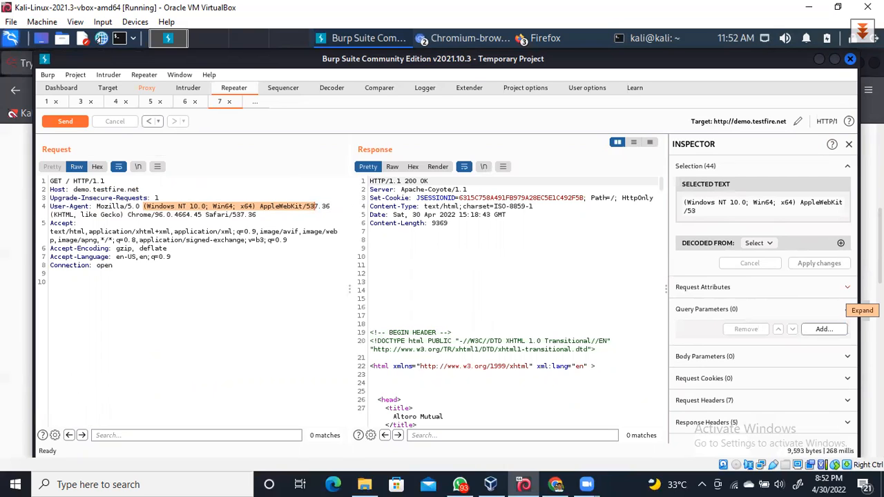
pyautogui.click(847, 287)
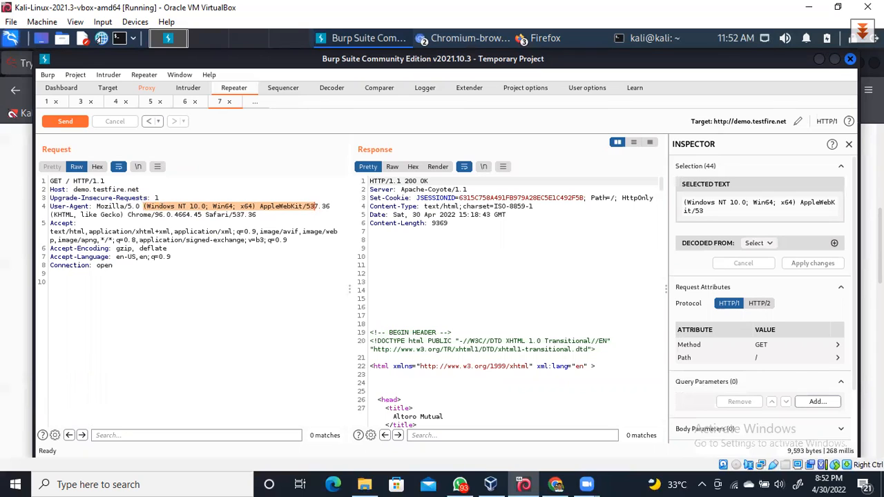
# Set the demo.testfire.net request's protocol to HTTP/2, open the form for adding a query parameter, and try sending the request.
pyautogui.click(761, 303)
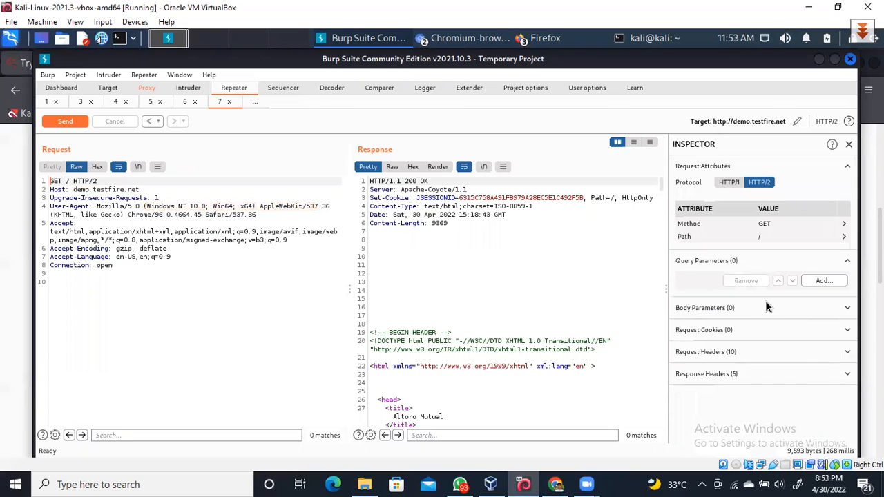
pyautogui.click(822, 281)
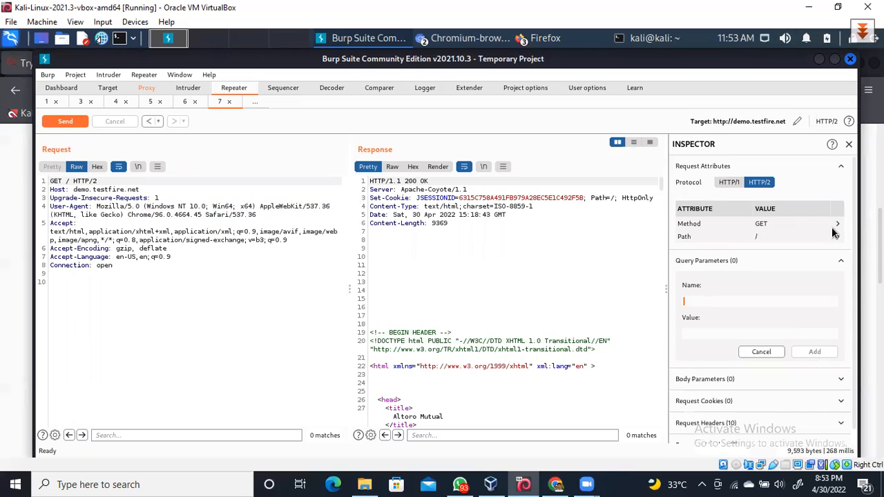
pyautogui.click(64, 123)
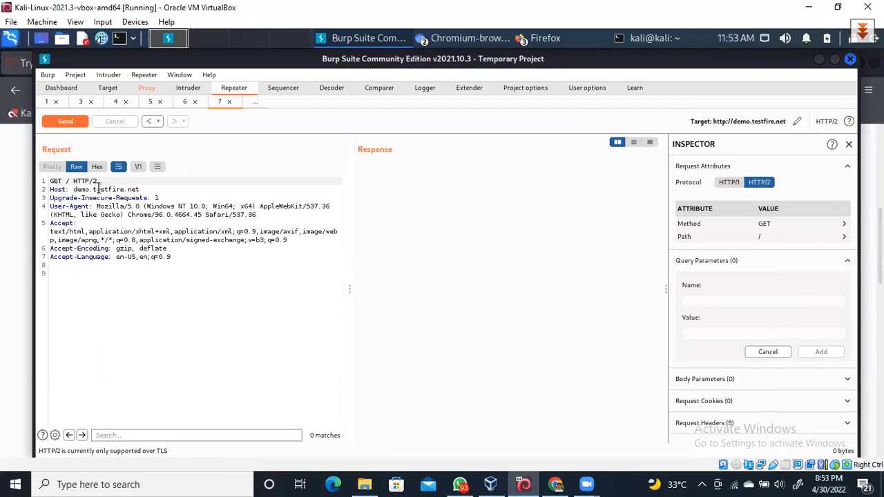
# Set the demo.testfire.net request's protocol to HTTP/1 and send it again.
pyautogui.click(728, 183)
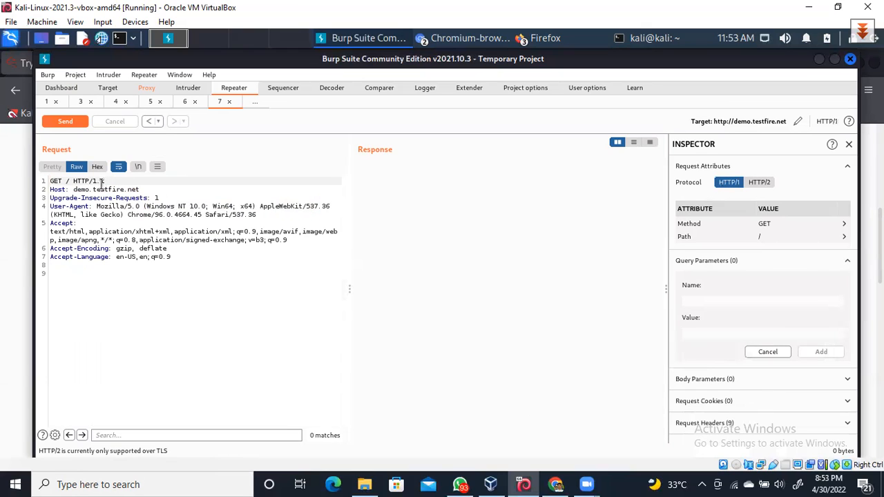
pyautogui.click(64, 122)
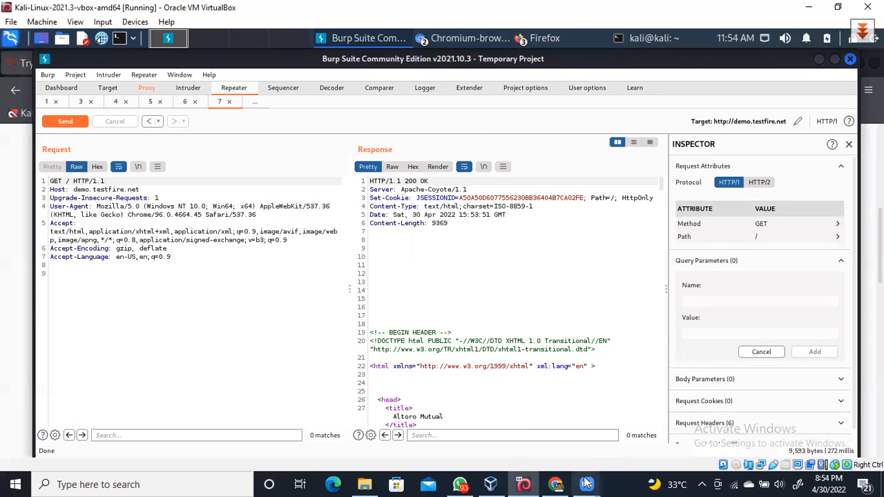
# Switch to the TryHackMe Repeater room in Firefox and open Task 3, Basic Usage.
pyautogui.moveTo(586, 483)
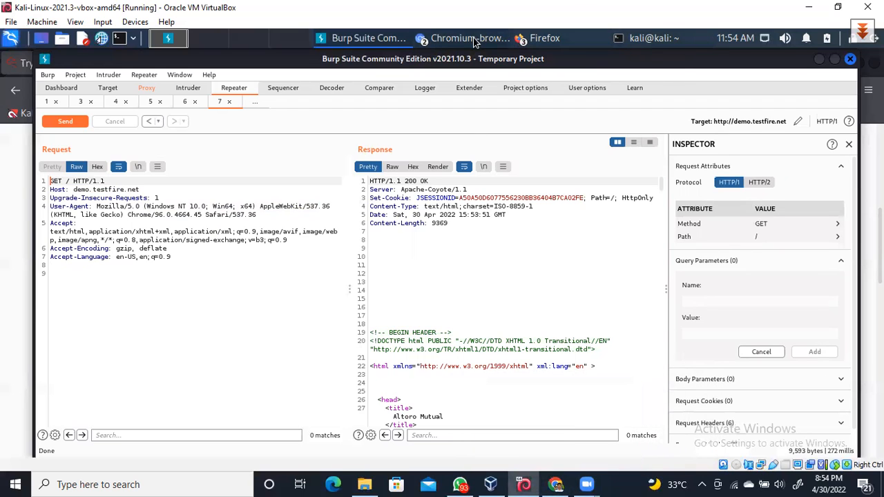
pyautogui.click(554, 39)
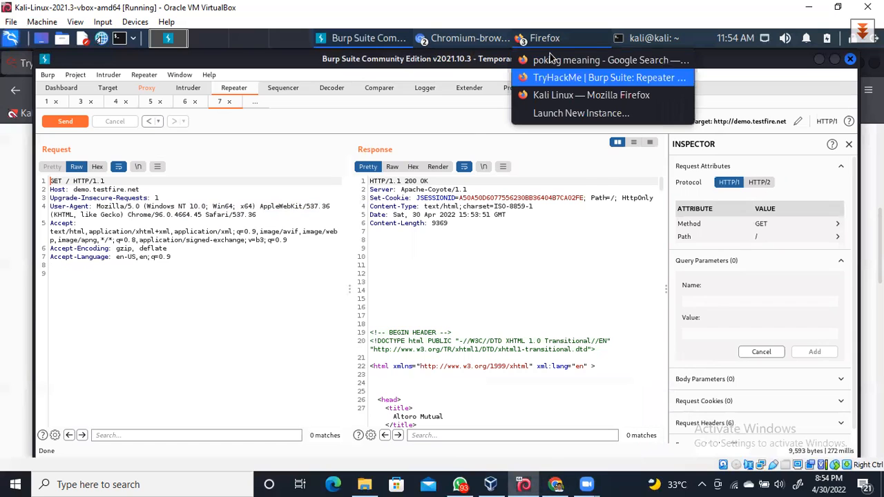
pyautogui.click(552, 77)
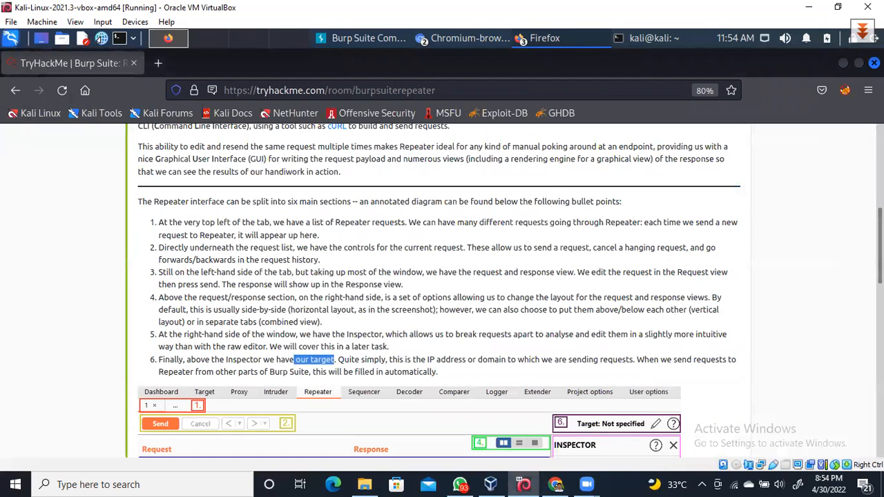
pyautogui.scroll(-10, 736, 430)
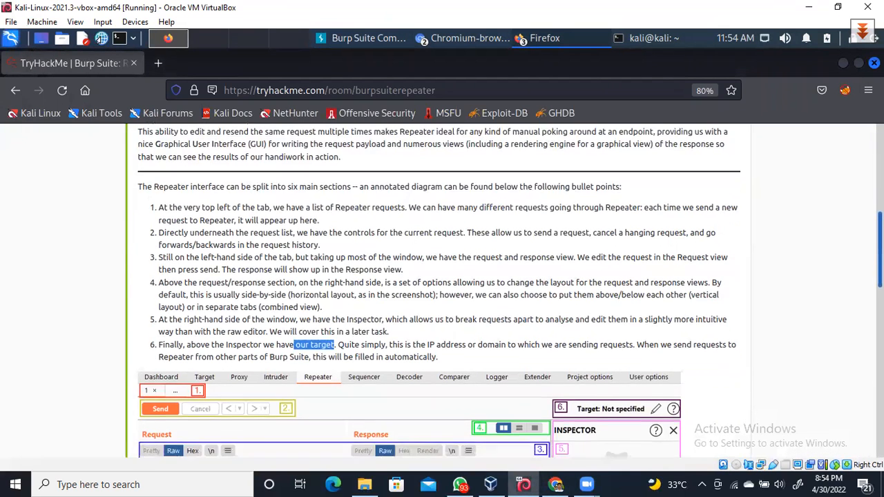
pyautogui.scroll(-5, 736, 430)
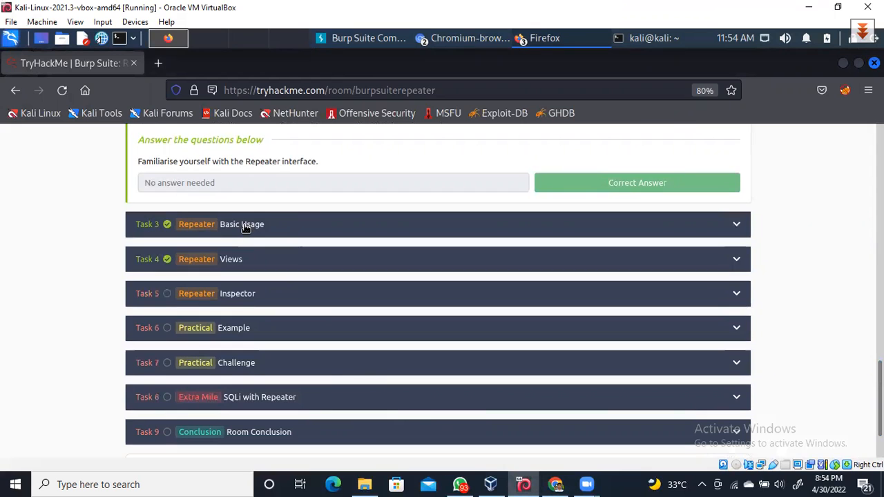
pyautogui.click(245, 225)
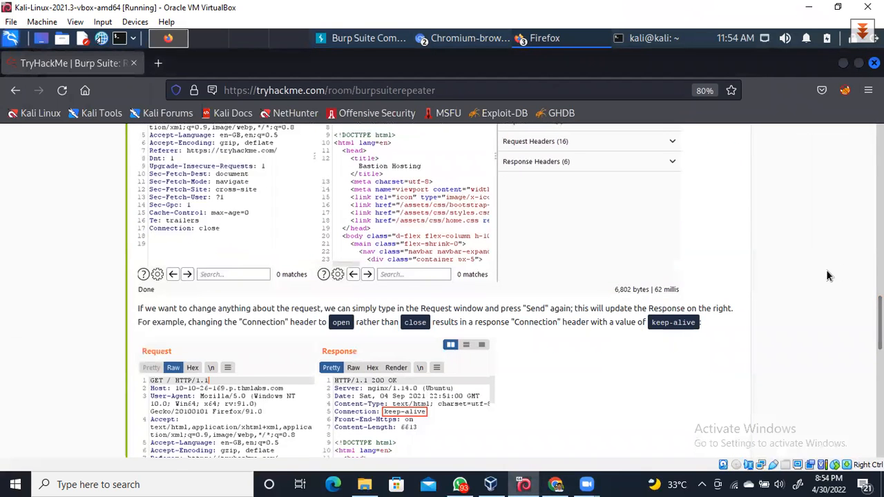
# Review the Task 3 Basic Usage walkthrough from the Connection header example back to its introduction on sending requests to Repeater.
pyautogui.scroll(5, 442, 290)
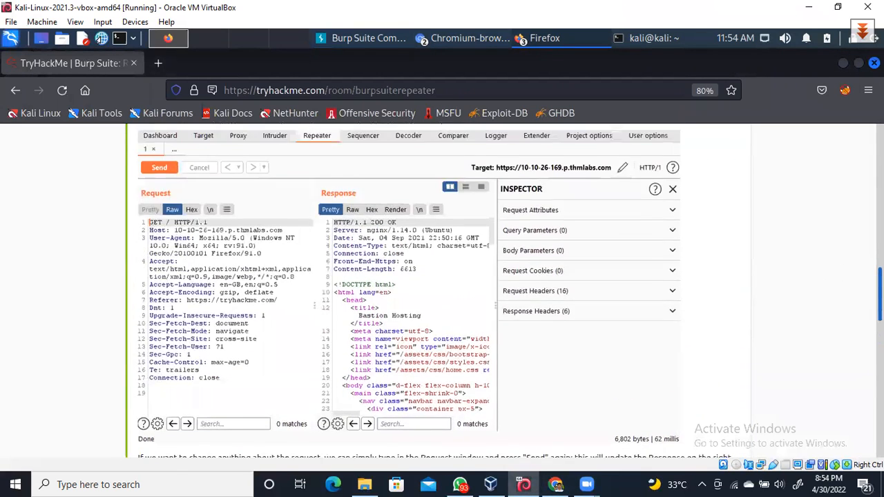
pyautogui.scroll(8, 442, 290)
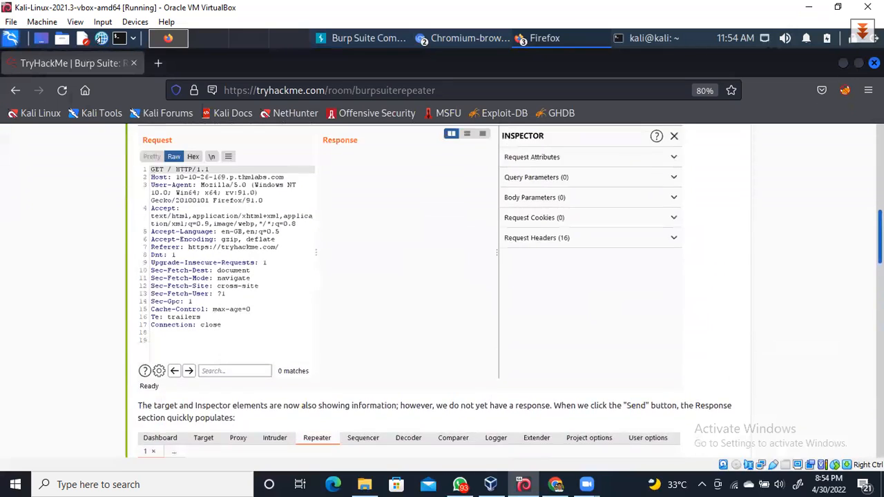
pyautogui.scroll(4, 442, 290)
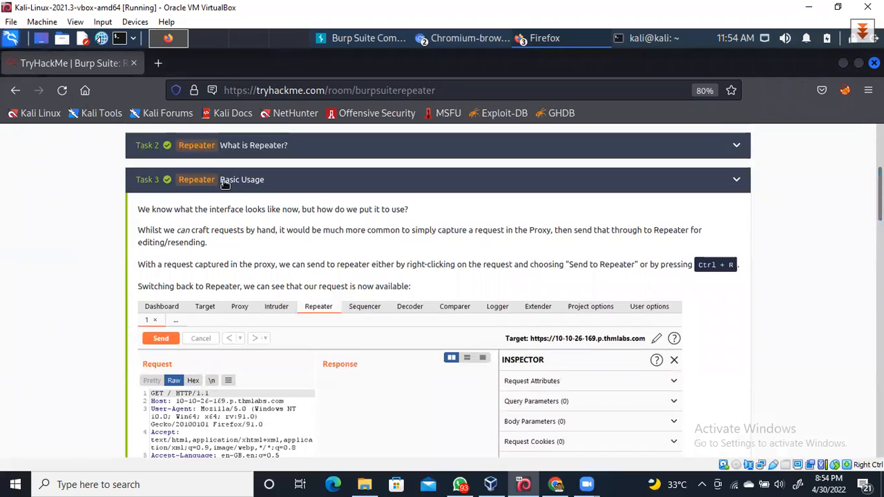
# Switch to the Meeting Controls window of the running Zoom meeting.
pyautogui.moveTo(357, 479)
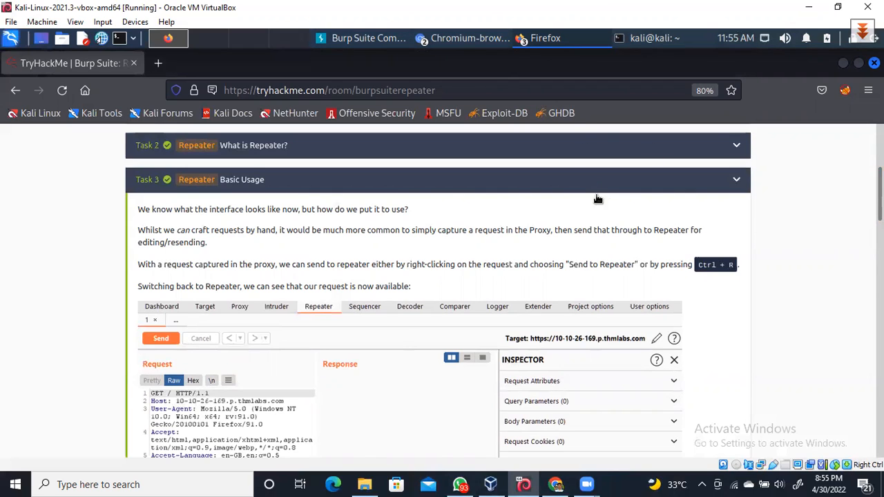
pyautogui.click(586, 483)
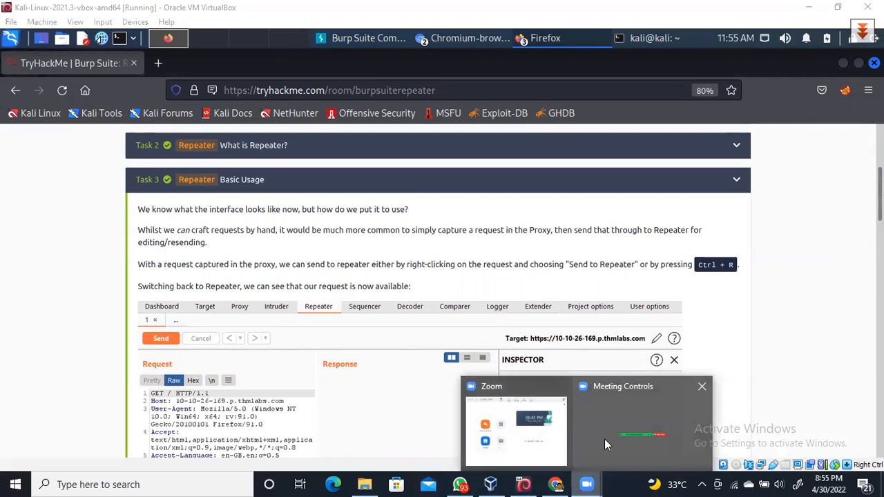
pyautogui.click(607, 443)
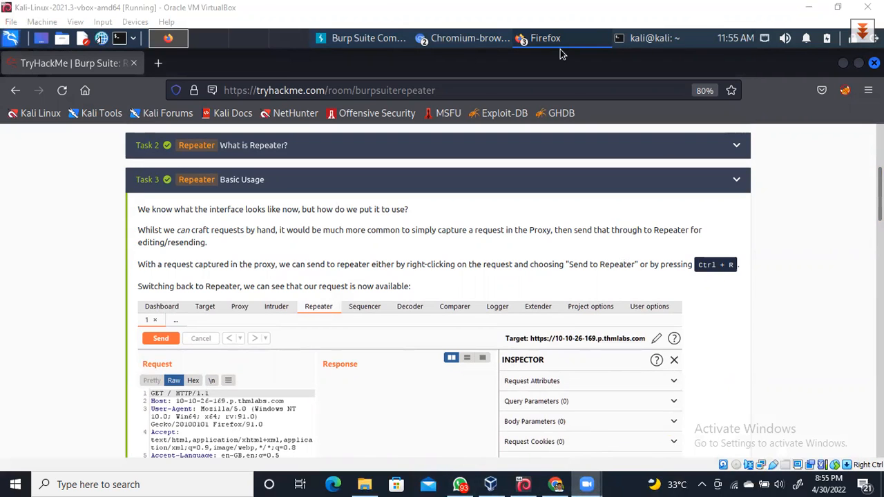